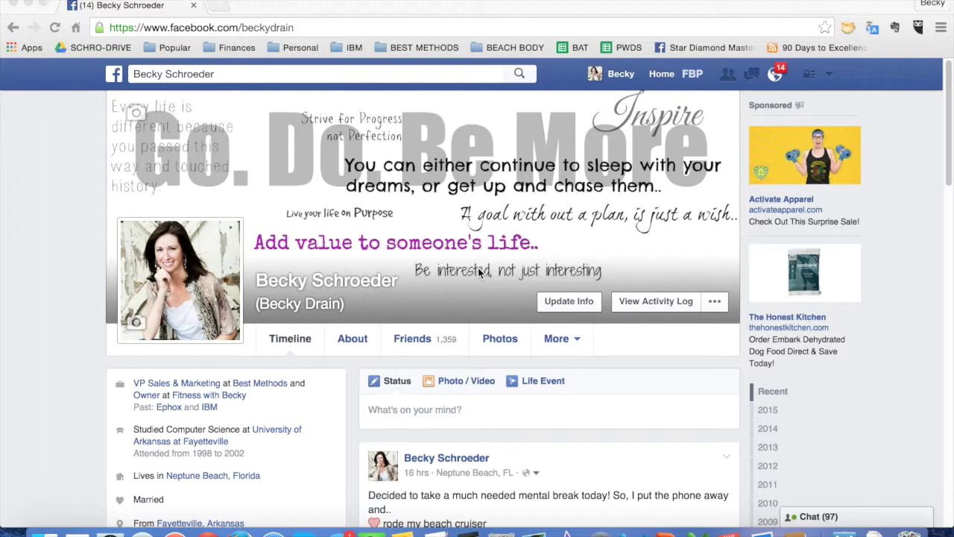
Start creating a new group from the home feed and name it "April Spring Slimdown"
click(667, 74)
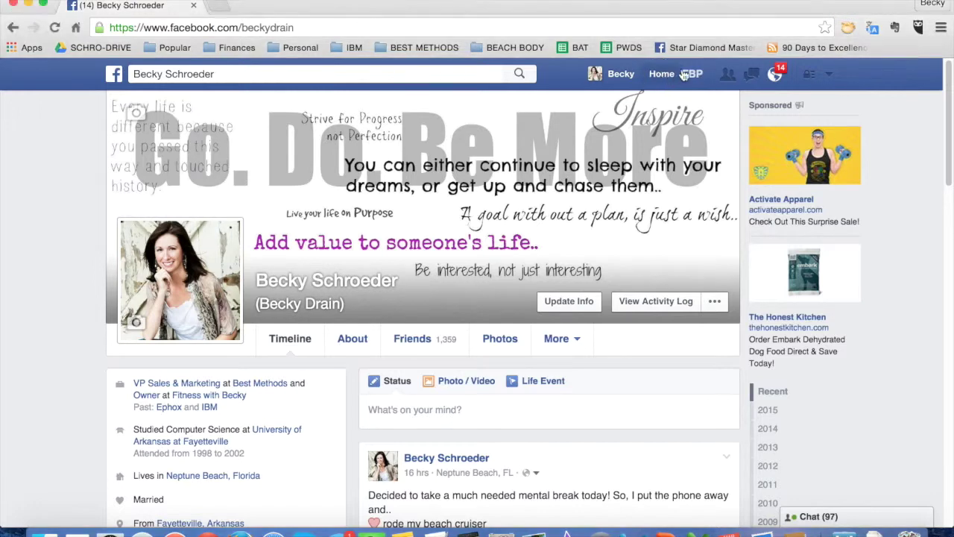
click(661, 75)
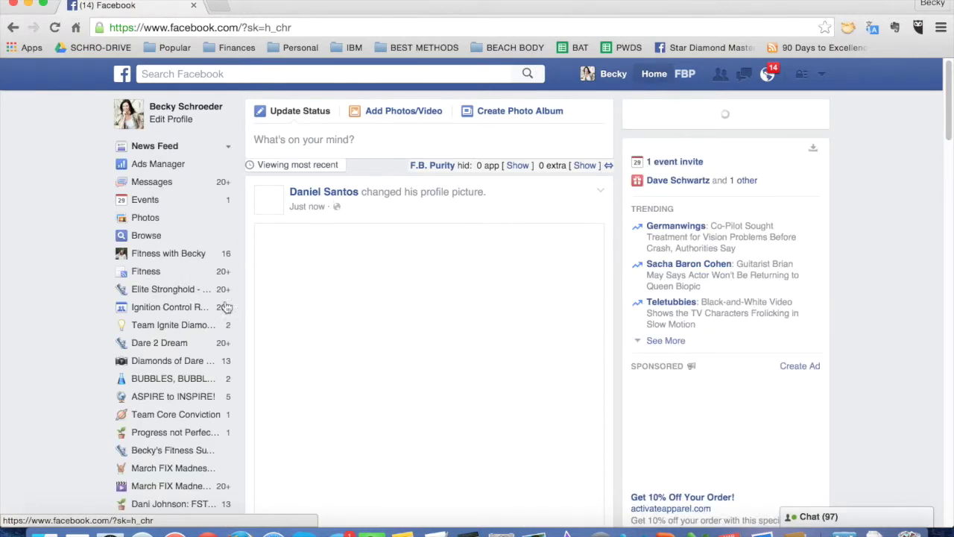
scroll(188, 423, down, 1)
scroll(188, 423, down, 10)
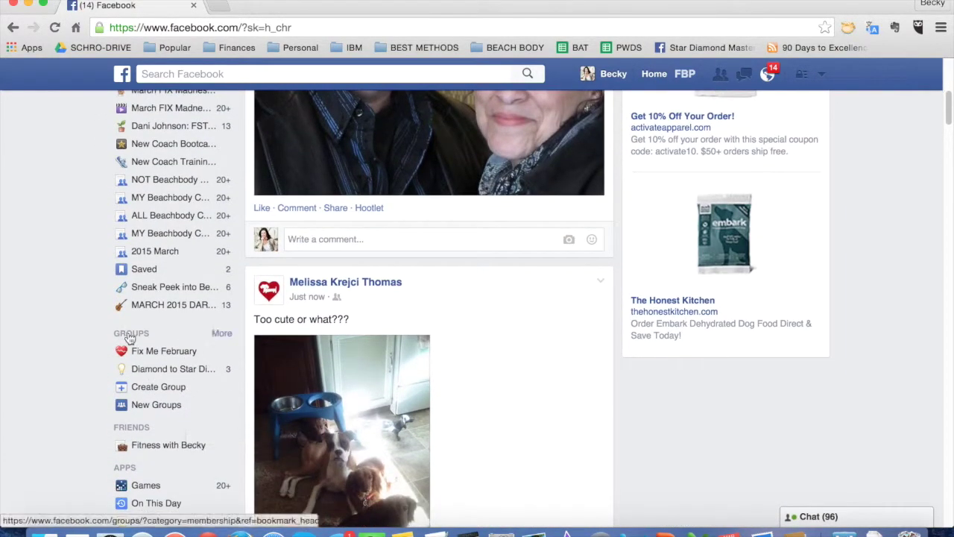
click(157, 392)
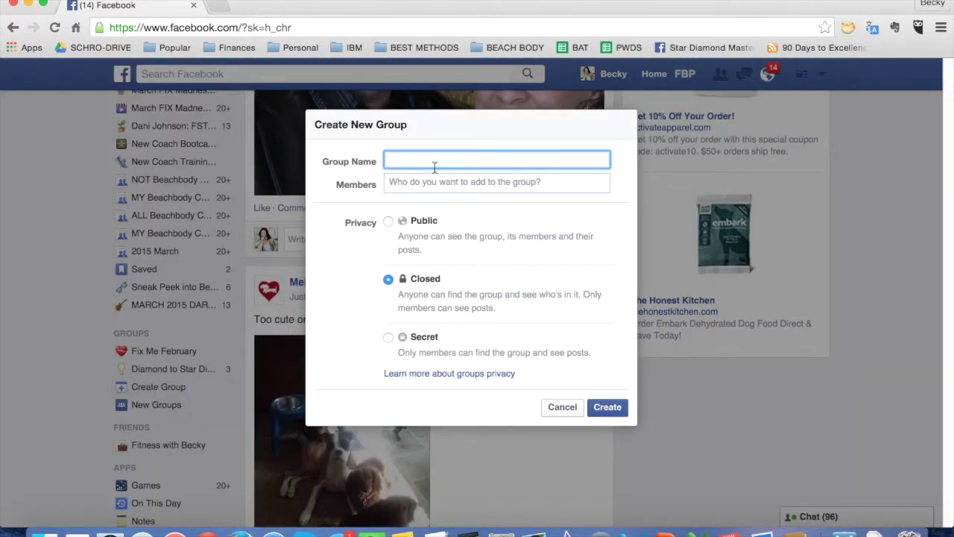
click(424, 161)
text(April Spring Slimdown)
Add one friend as the new group's first member, picking the first suggestion for "lu"
click(433, 183)
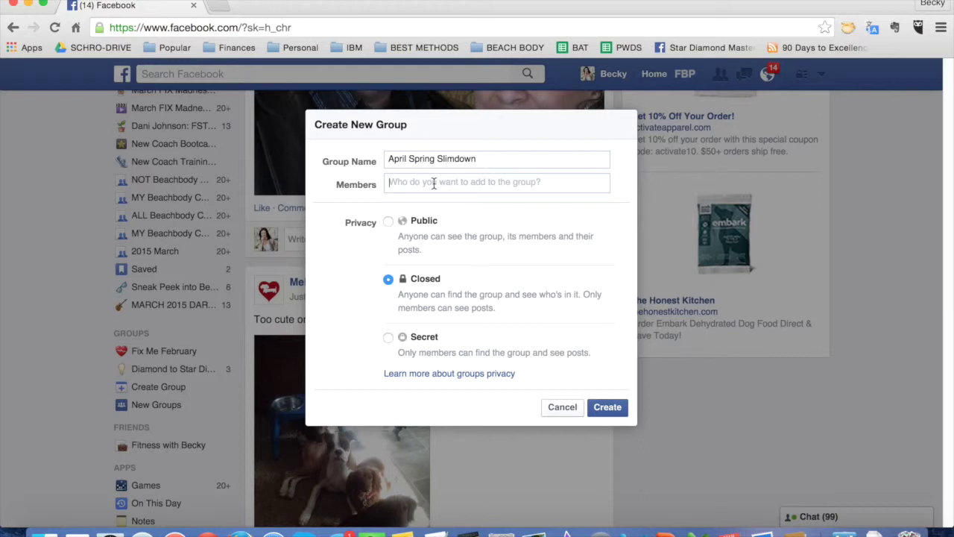
text(lu)
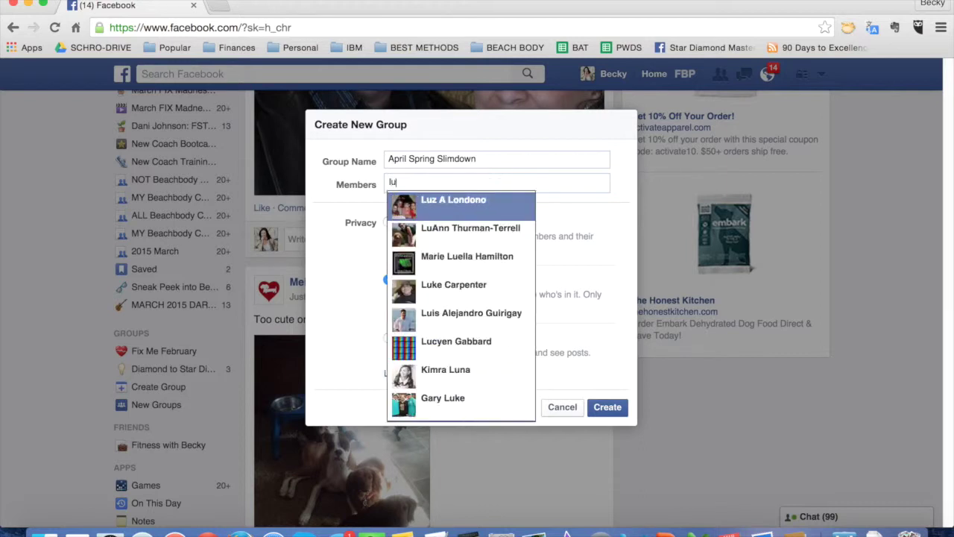
click(454, 209)
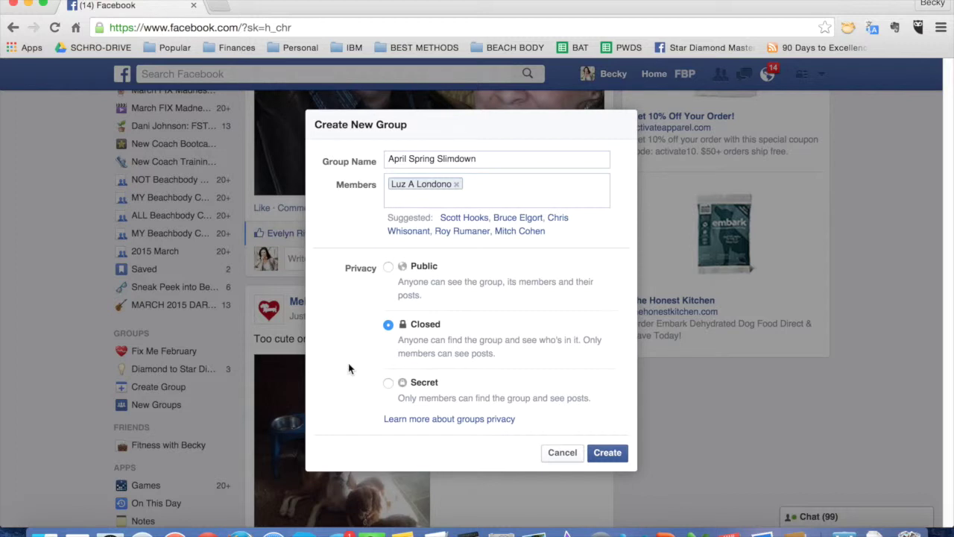
Create the group with Secret privacy and give it the sunflower icon
click(388, 383)
click(612, 454)
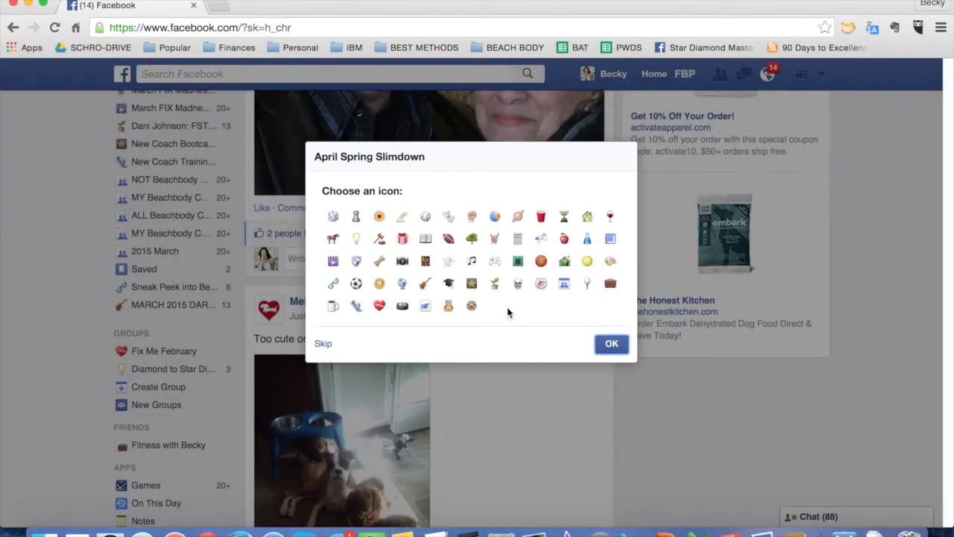
click(380, 217)
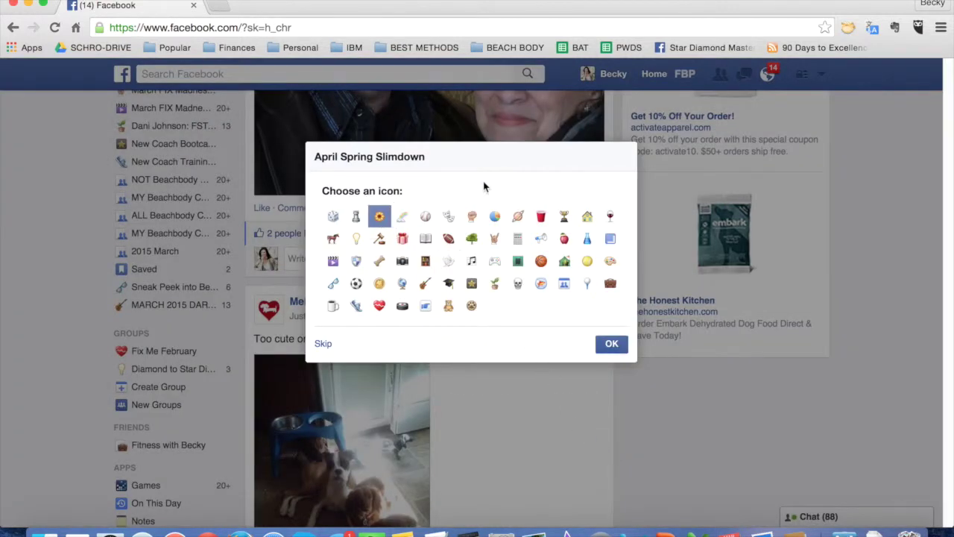
click(613, 347)
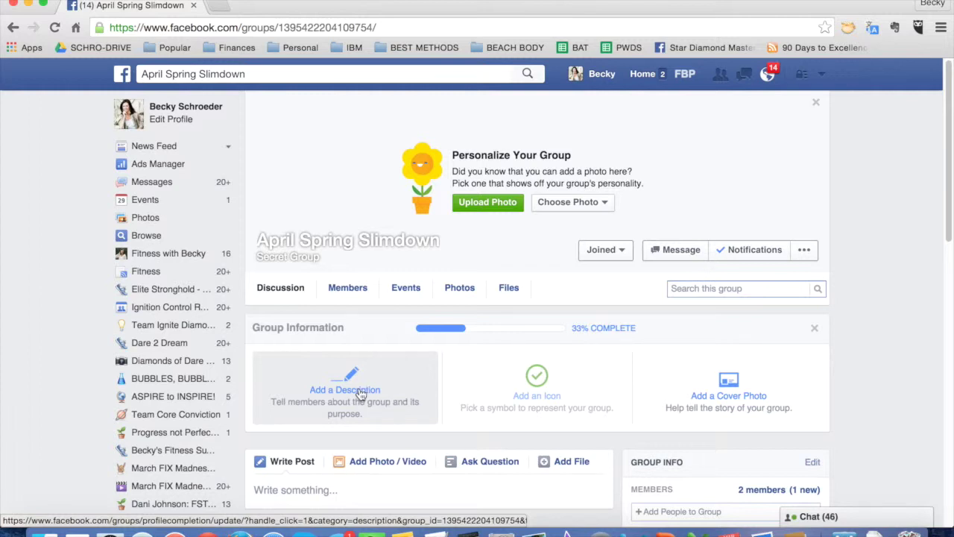
Open the group's description for editing and copy the invitation text below the image in the Evernote note "CHALLENGE GROUP - FREE - 5 Day"
click(361, 395)
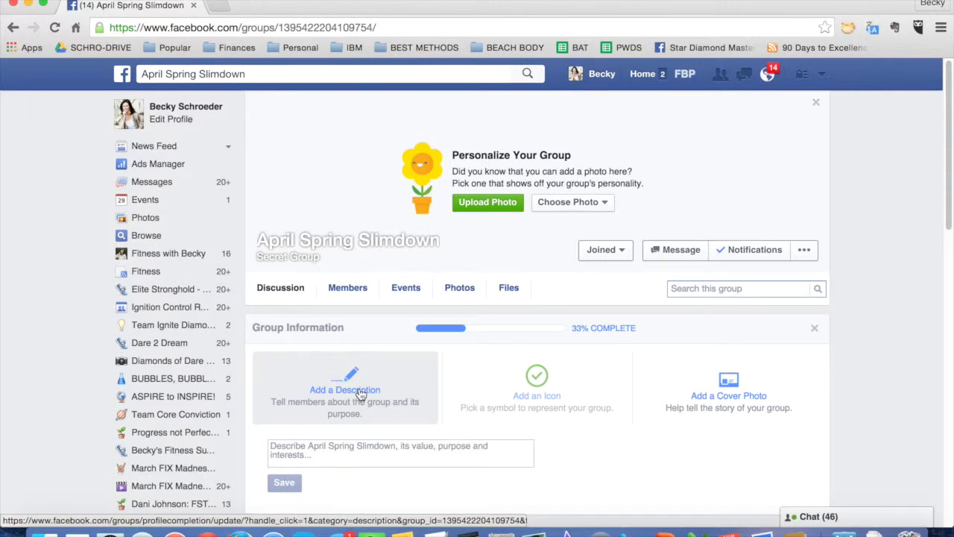
key(super+Tab)
key(super+Tab)
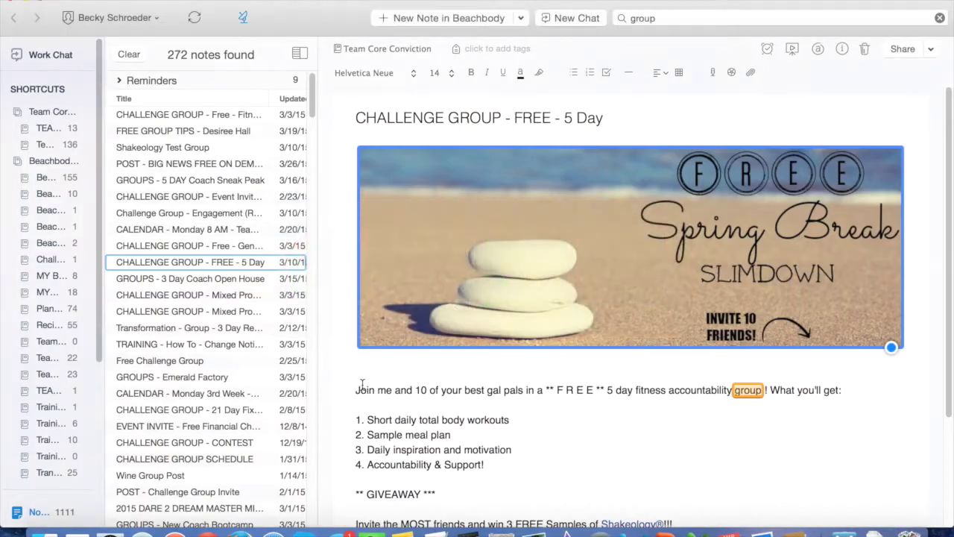
scroll(492, 422, down, 3)
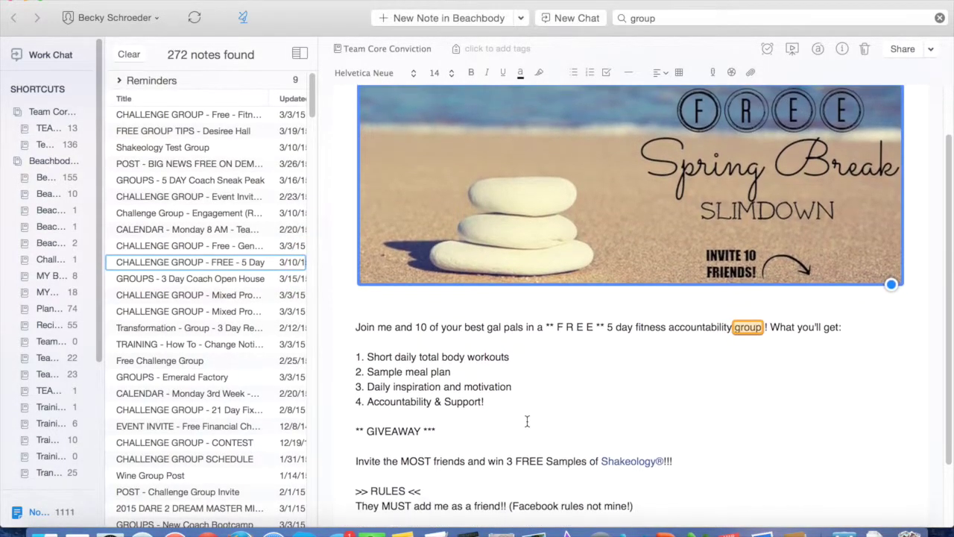
drag(646, 481, 356, 295)
key(super+c)
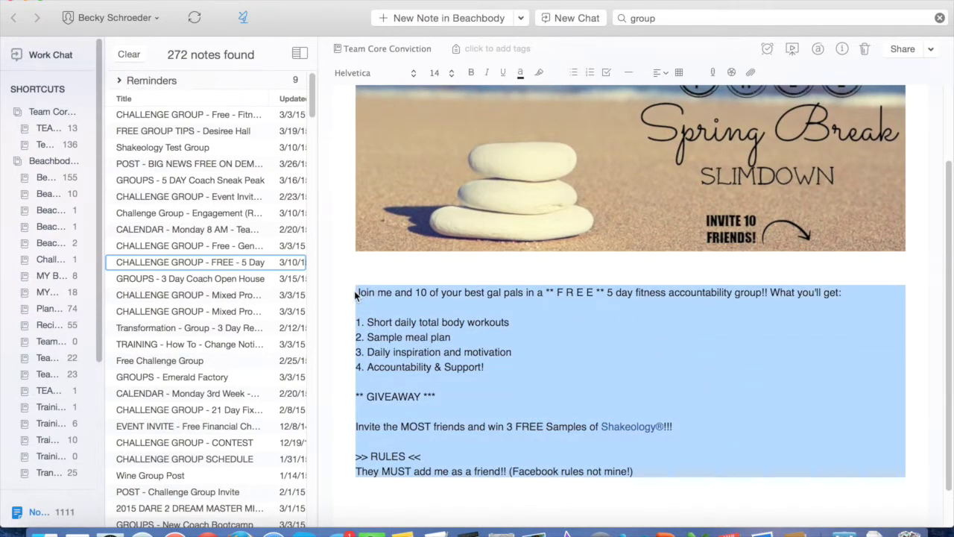
Return to Facebook, paste the copied invitation text as the group's description and save it
key(super+Tab)
click(310, 450)
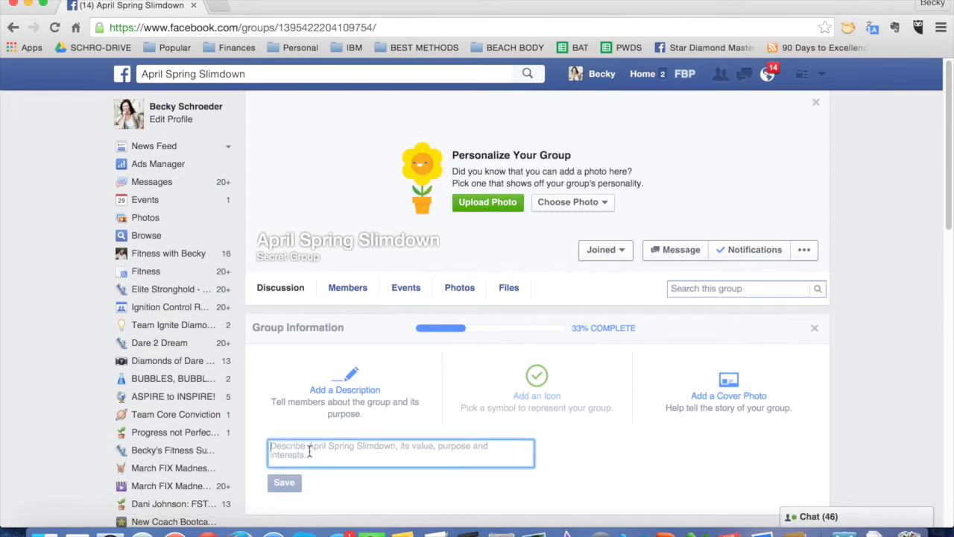
key(super+v)
scroll(291, 453, down, 5)
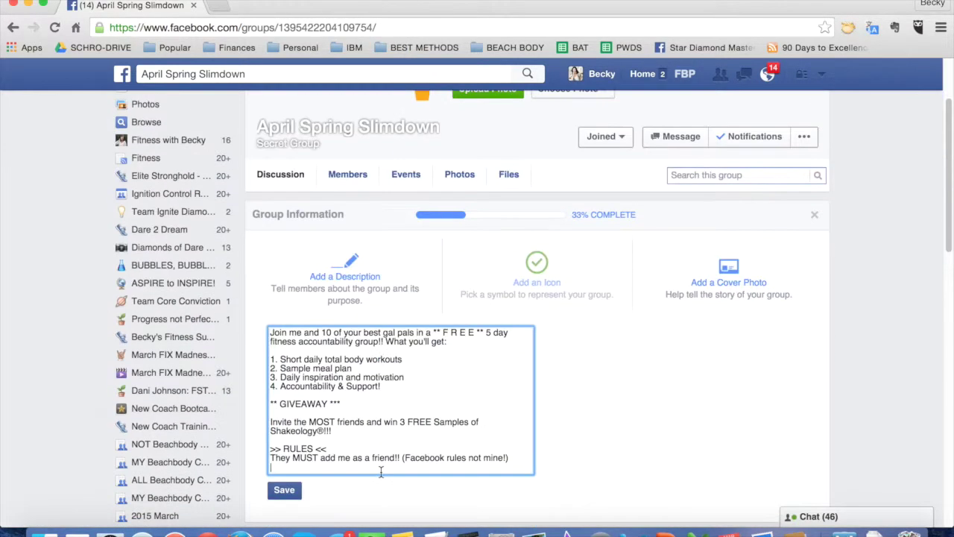
click(284, 404)
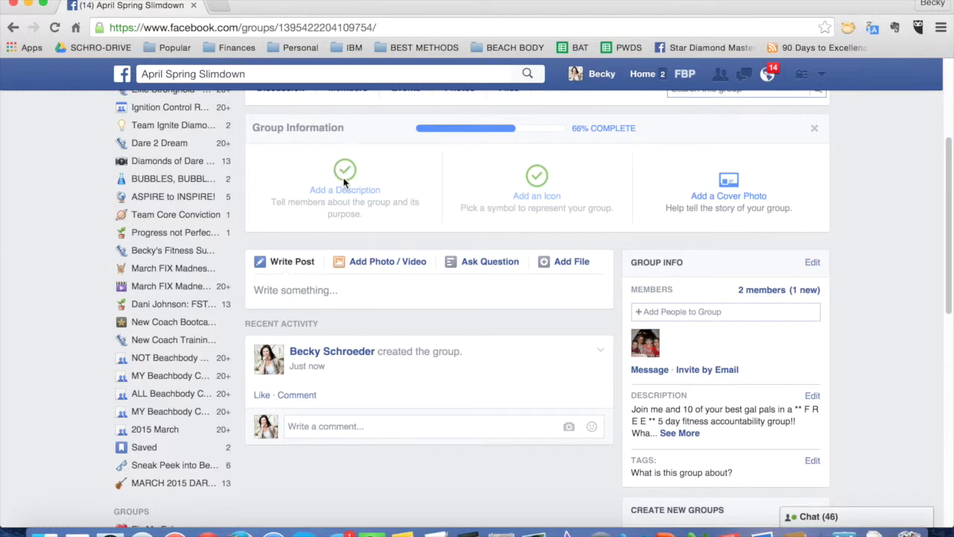
Upload spring.png from the Desktop as the group's cover photo
click(731, 195)
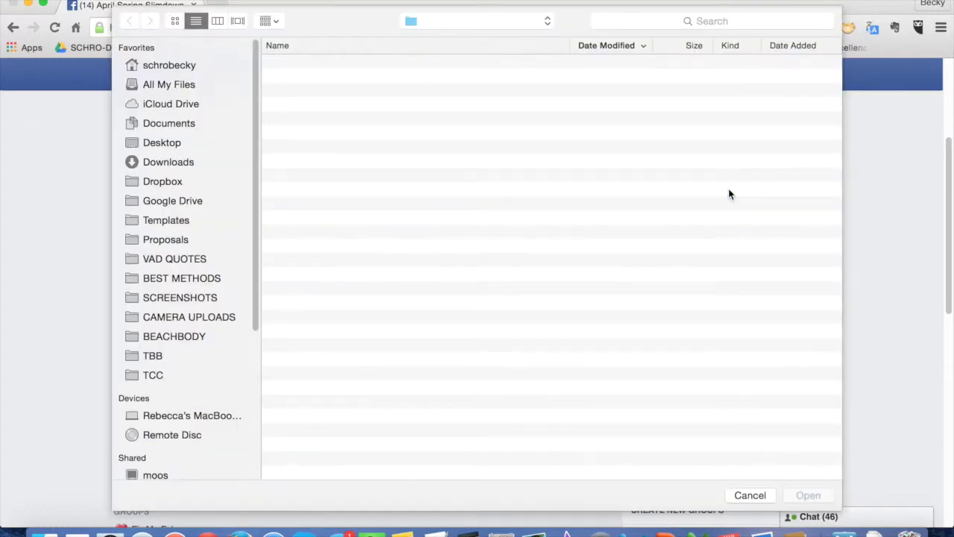
click(176, 144)
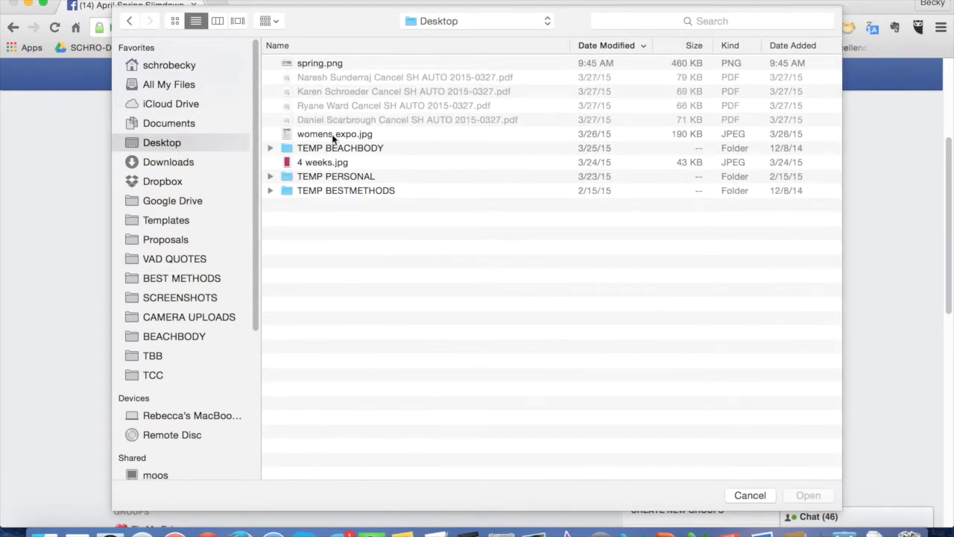
click(316, 64)
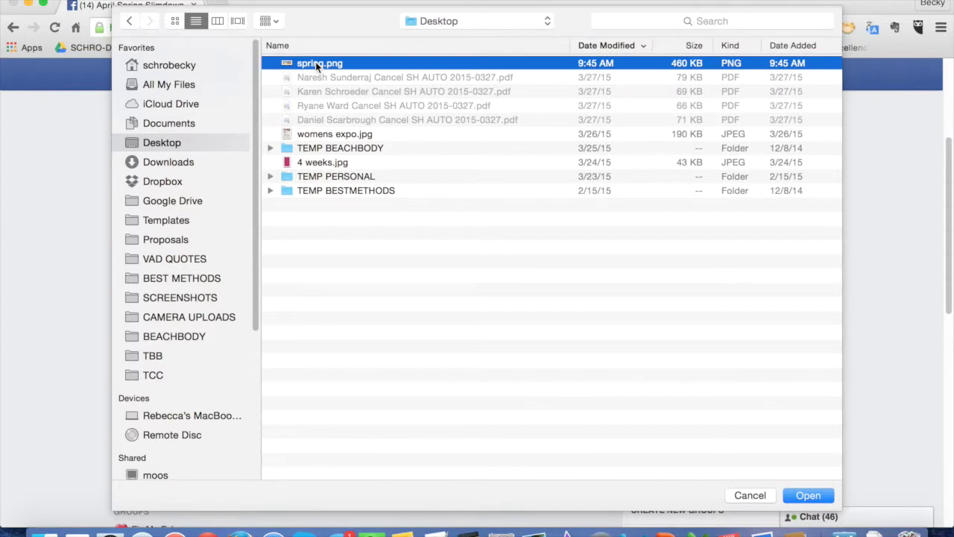
click(809, 494)
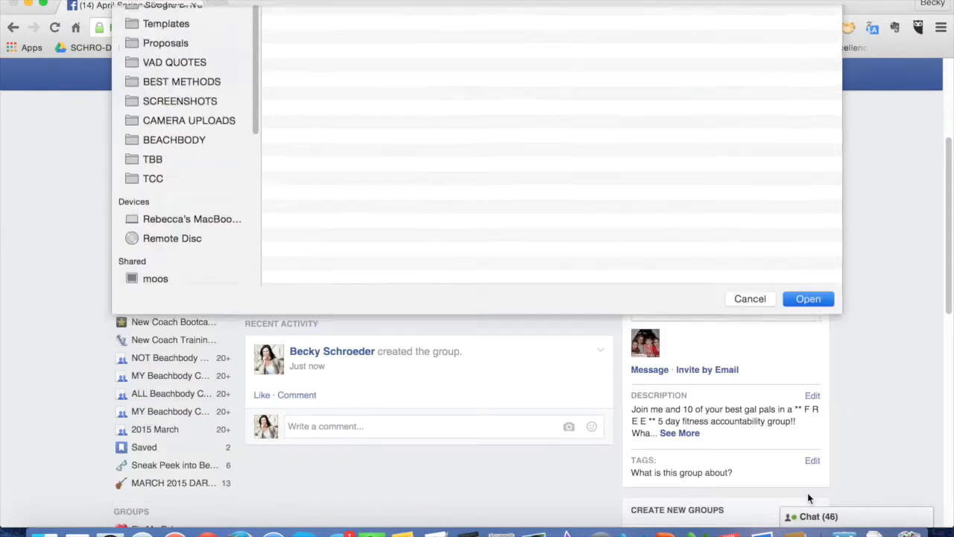
Reposition the cover photo slightly lower so the word "FREE" is fully in frame, and save the change
scroll(920, 276, up, 5)
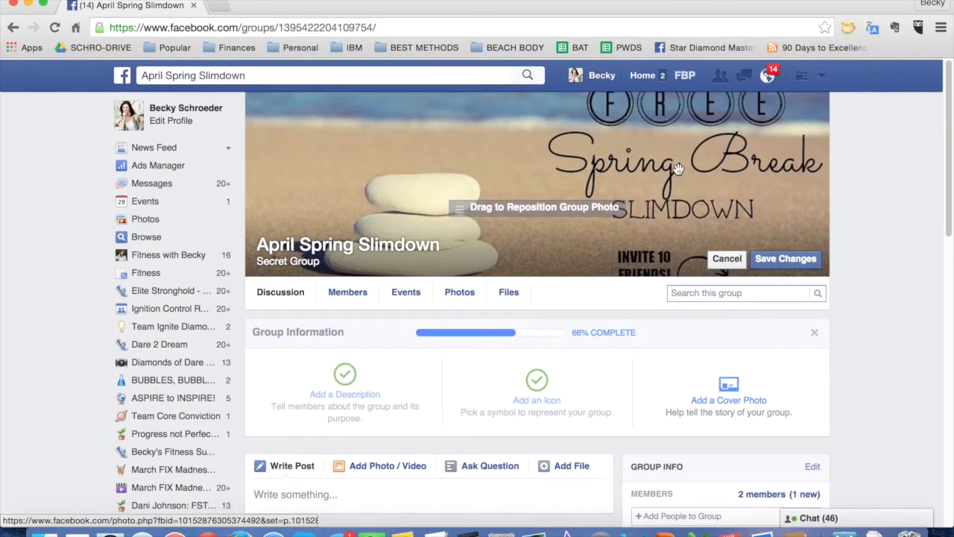
drag(676, 179, 671, 206)
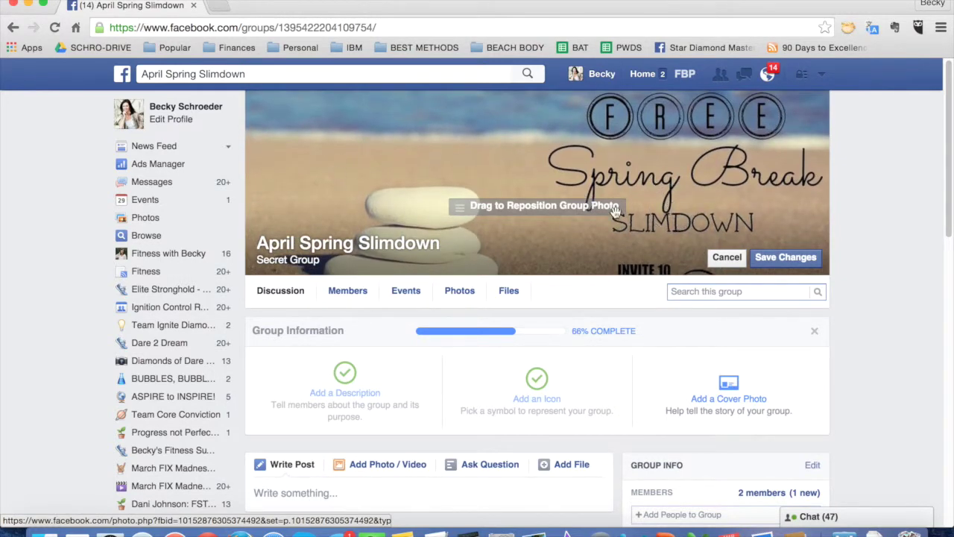
click(779, 257)
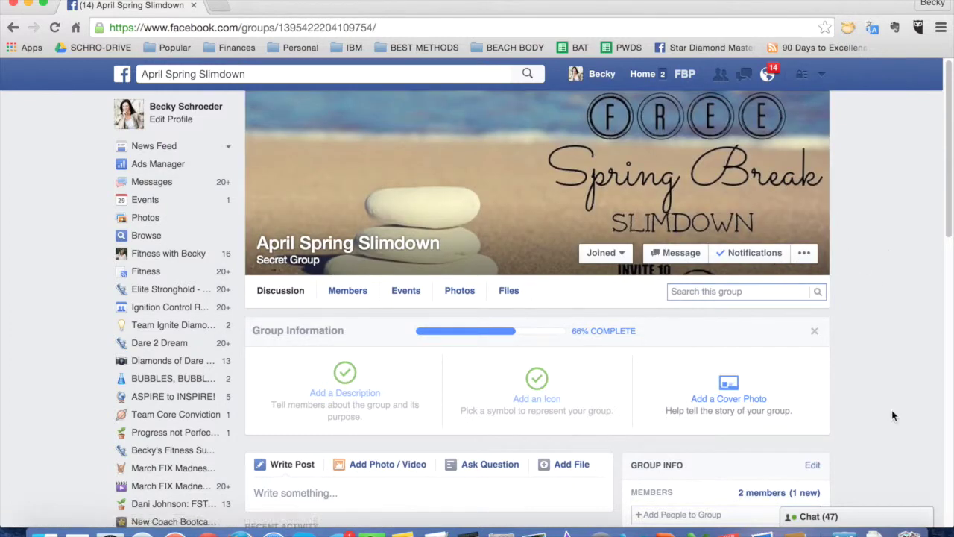
Dismiss the Group Information checklist and look over the rest of the group page
click(813, 331)
scroll(889, 372, down, 10)
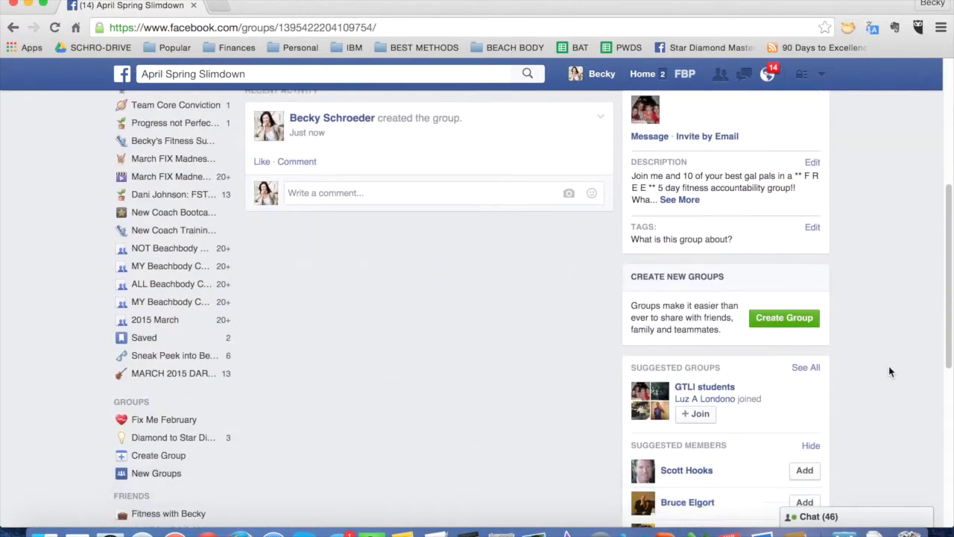
scroll(889, 371, up, 7)
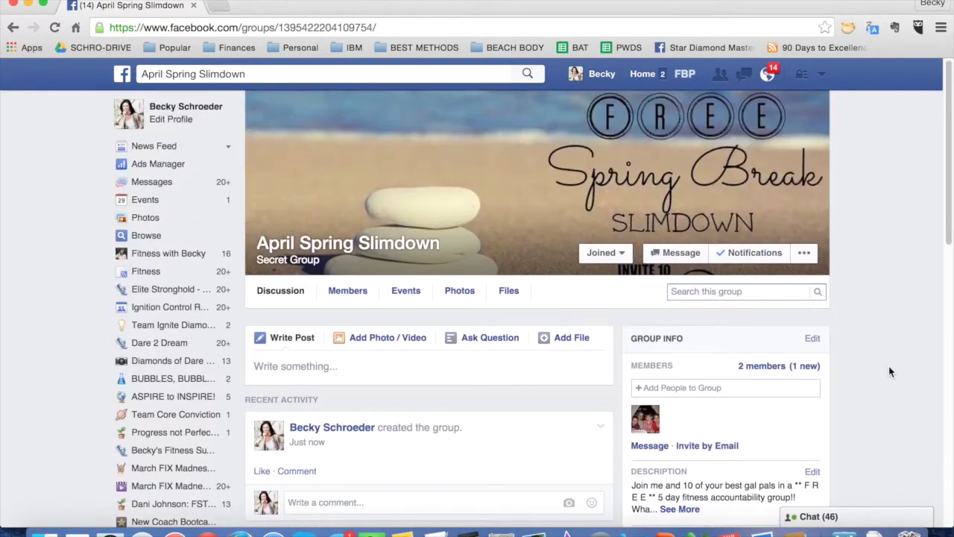
scroll(889, 372, down, 3)
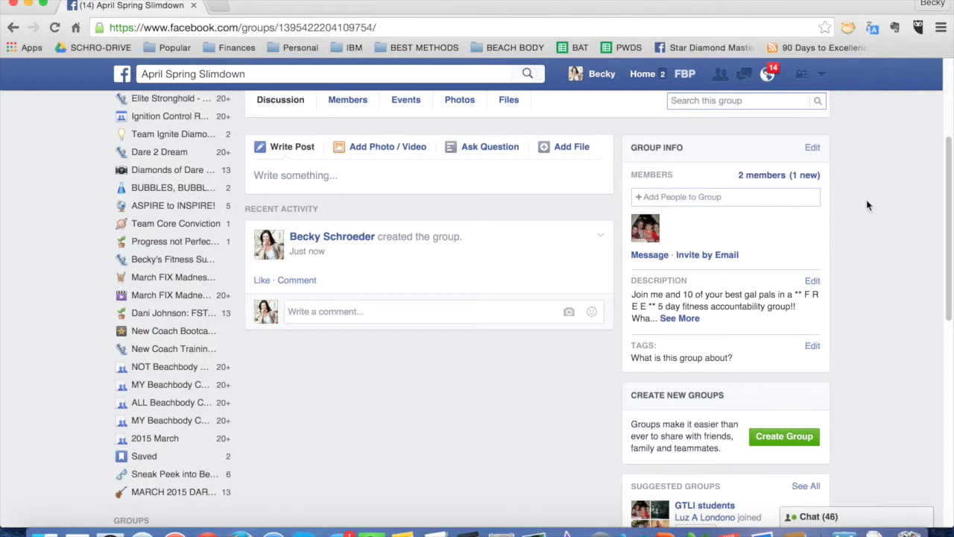
scroll(867, 205, up, 5)
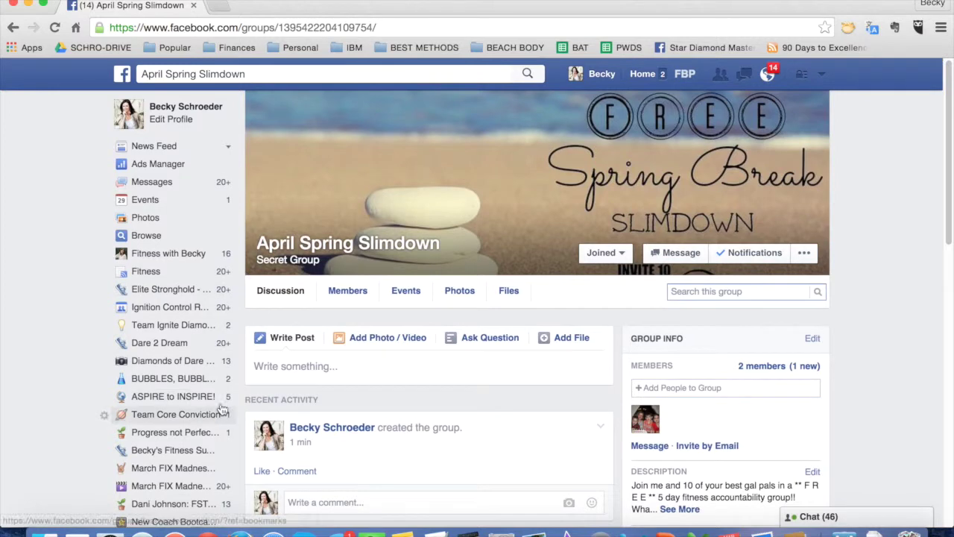
Start a group post: "Welcome to our private group! Take a look around while we are getting ready to start on Monday April 6th!"
click(293, 365)
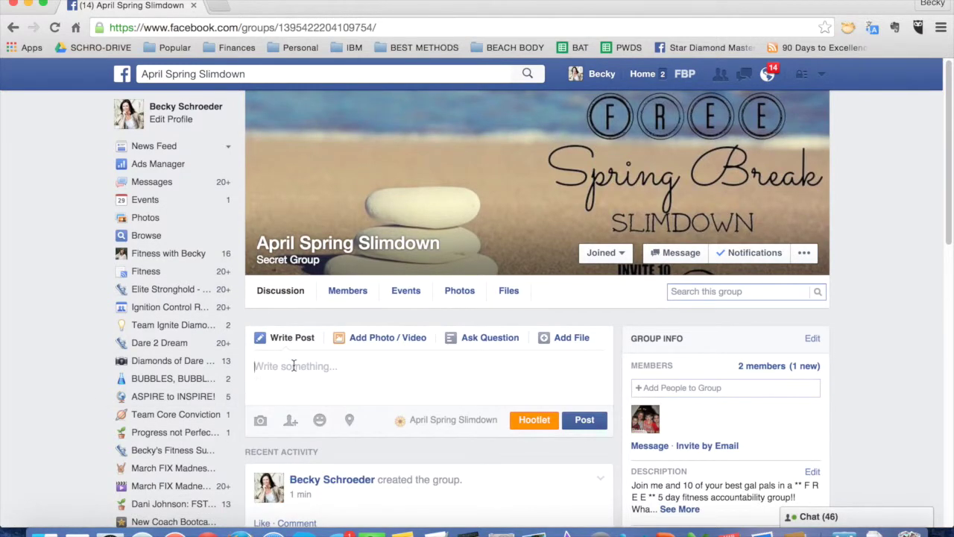
text(Welcome)
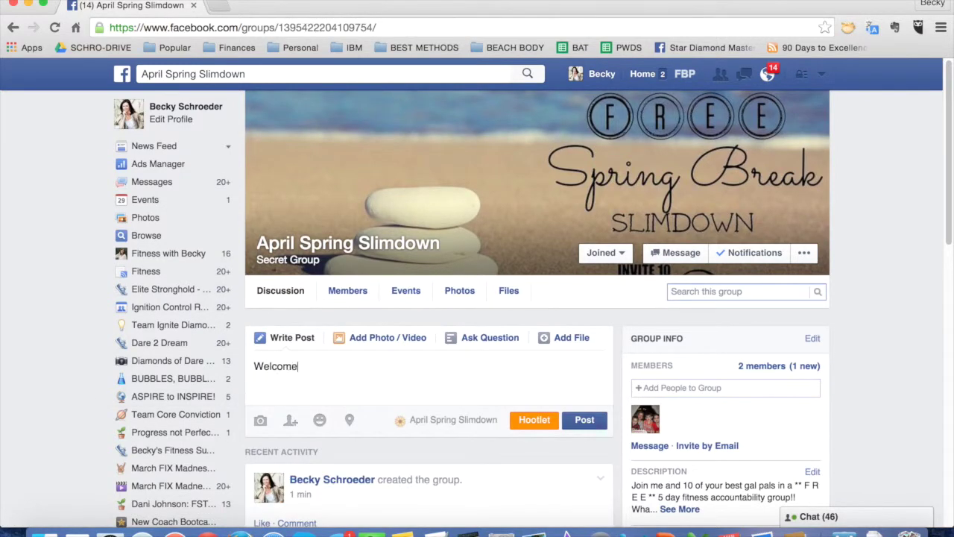
text( to our private group!  Take )
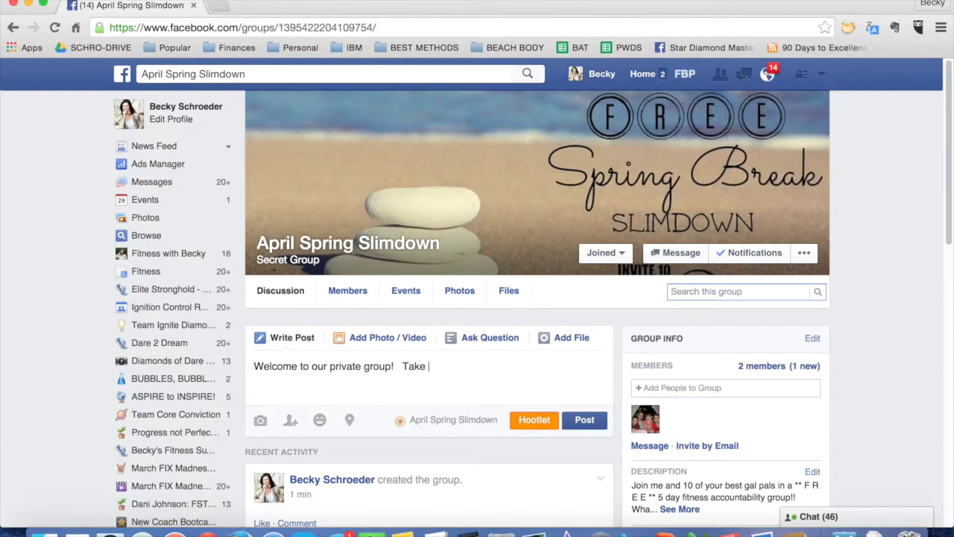
text(a look around while we are )
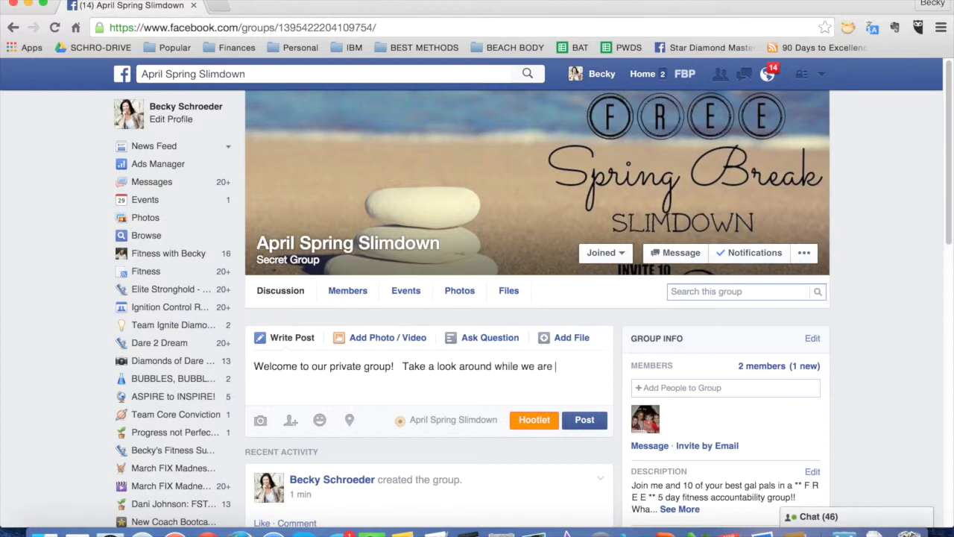
text(getting ready to start o)
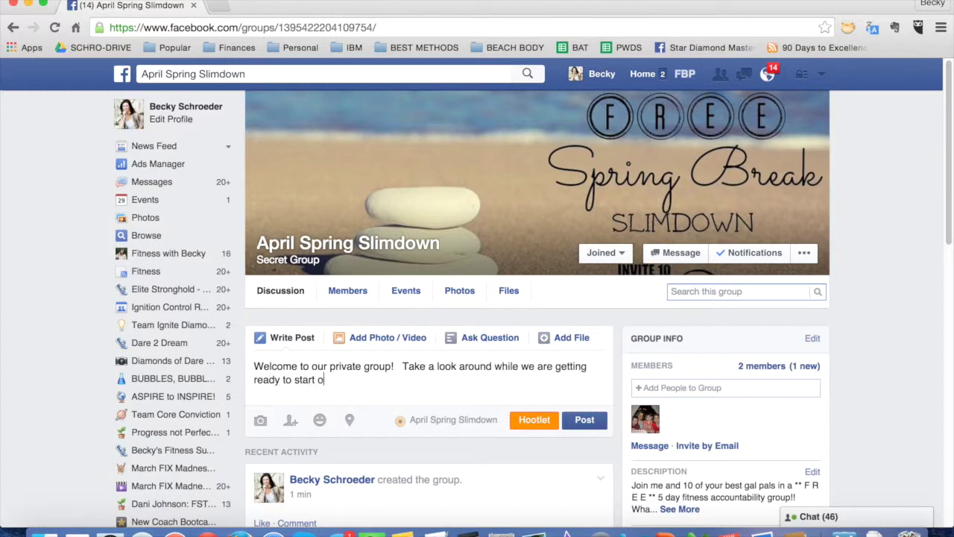
text(n Monday April 6th!  Ask )
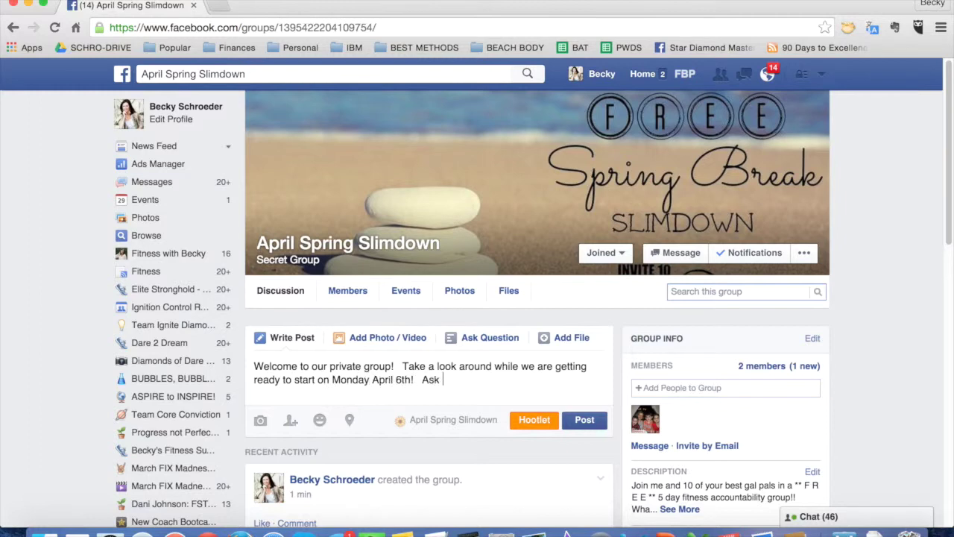
Continue the post with "Ask any questions and get to know each other! I am so excited you're here", correcting the spelling of "excited"
text(any questions and get t)
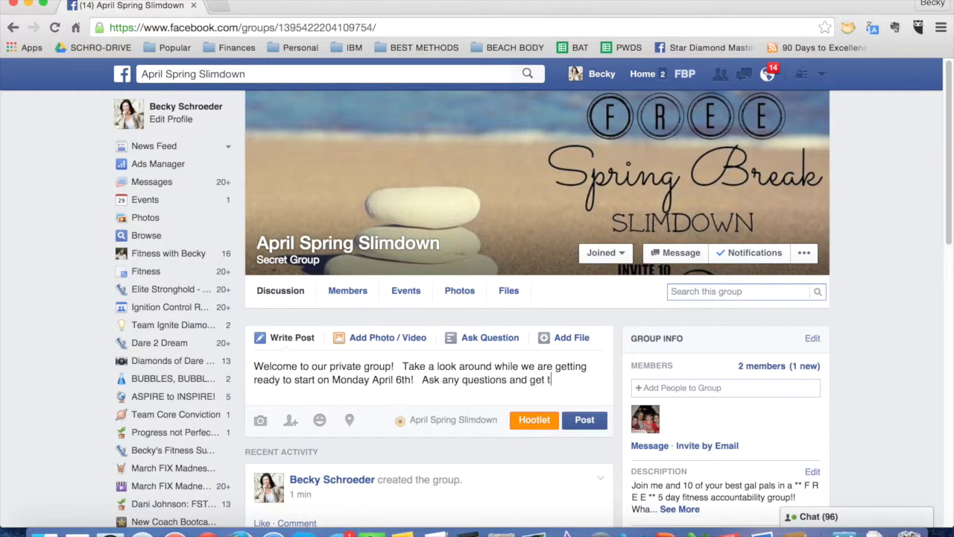
text(o know each other)
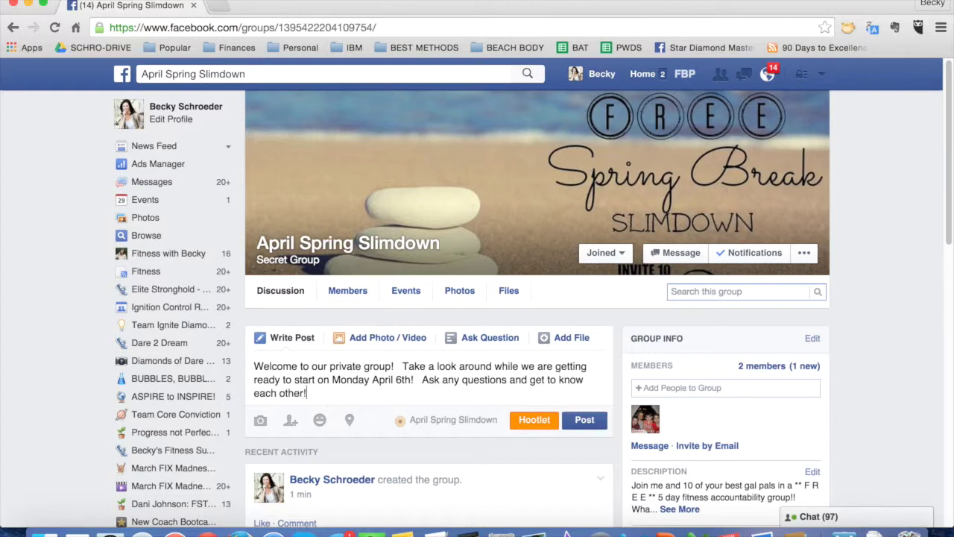
text(!  I am so exicted you're here)
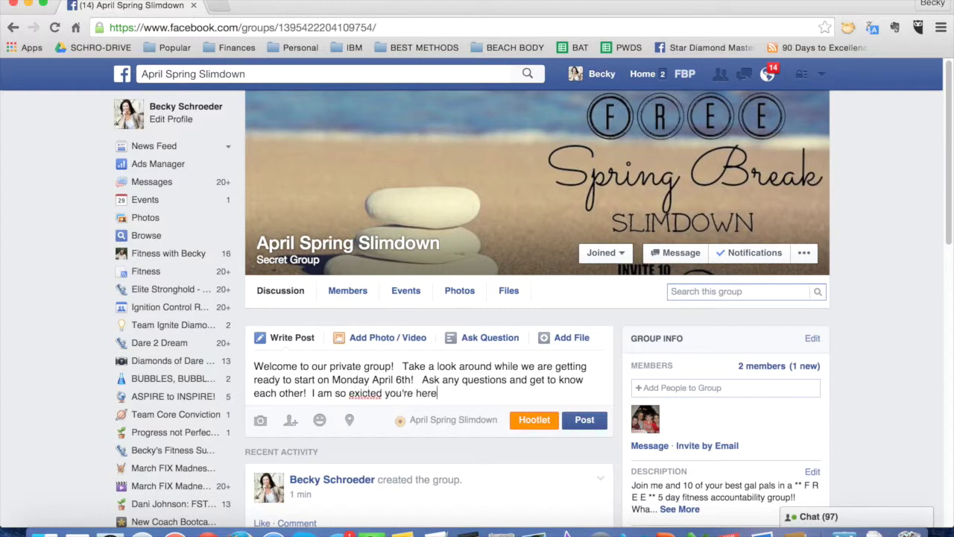
click(372, 393)
key(BackSpace)
key(BackSpace)
key(BackSpace)
text(ci)
Finish the welcome post with ", let's do this! :)" and publish it to the group
text(let's do g)
key(BackSpace)
text(this! :))
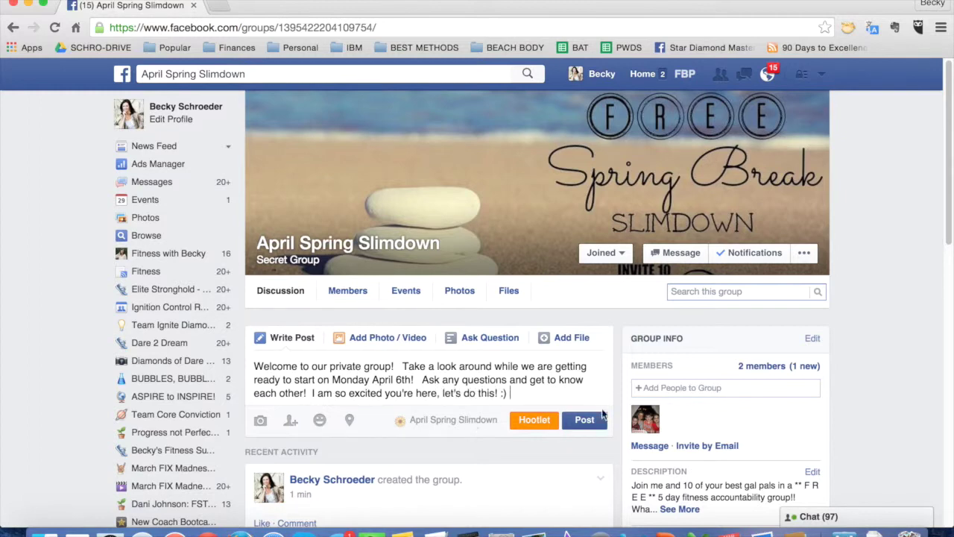
click(585, 419)
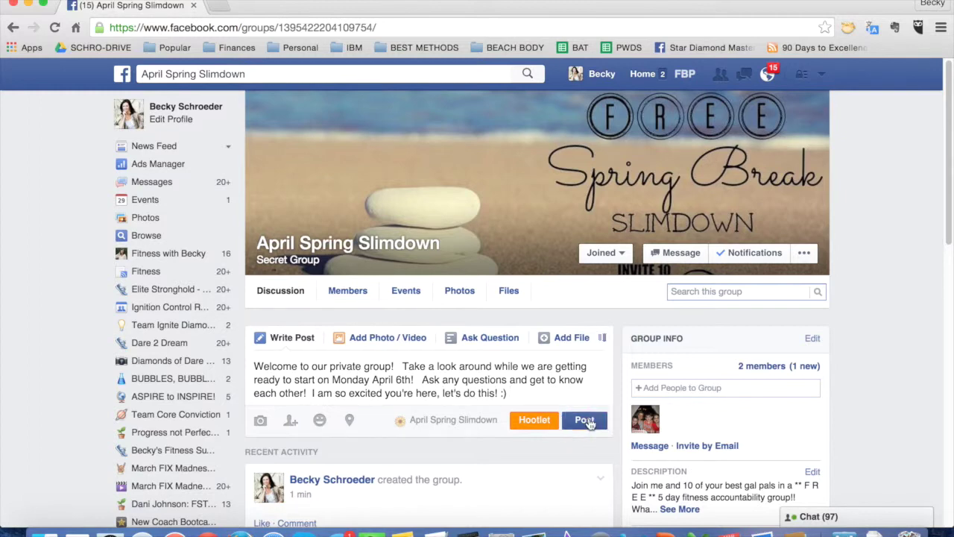
click(685, 387)
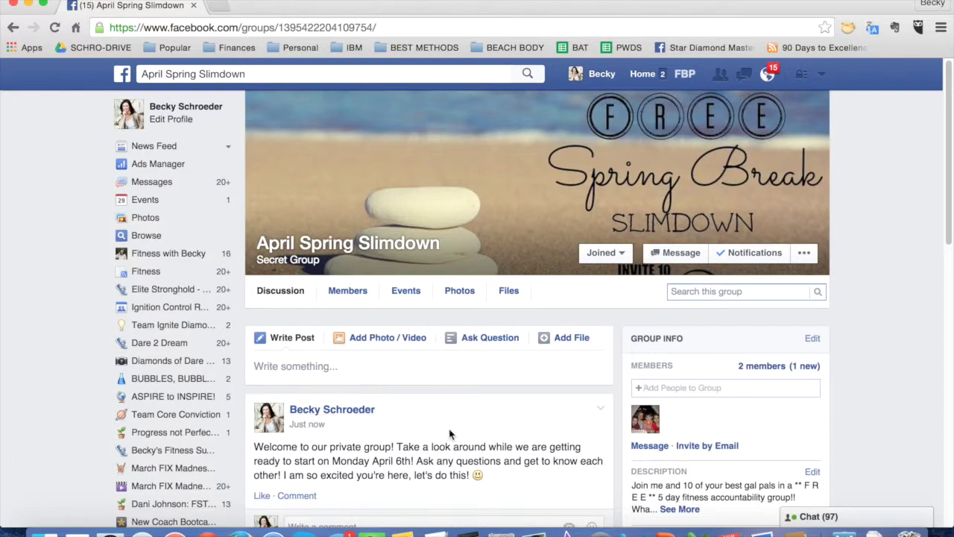
scroll(448, 432, down, 5)
scroll(449, 434, up, 5)
In the group settings, let any member add members but require admin approval, save the change and return to the group's discussion
click(806, 254)
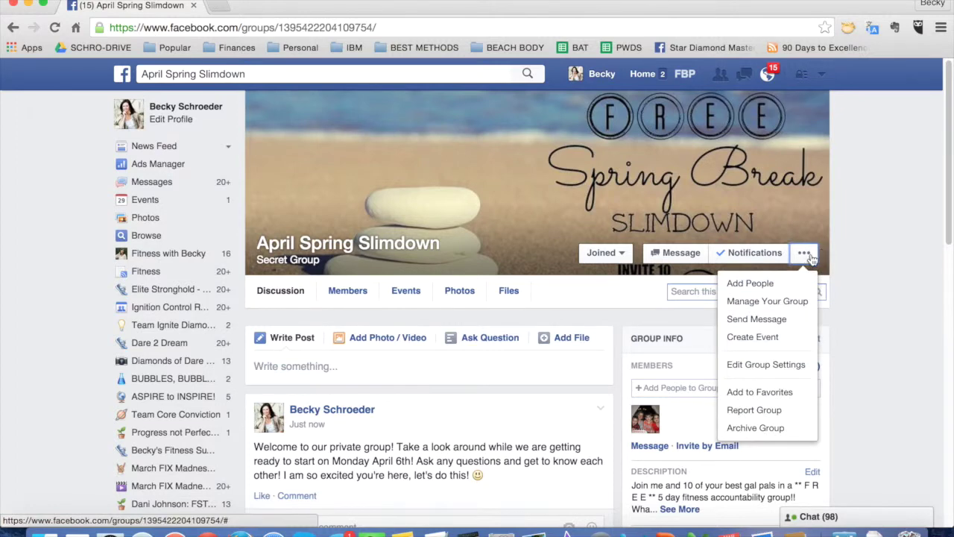
click(759, 366)
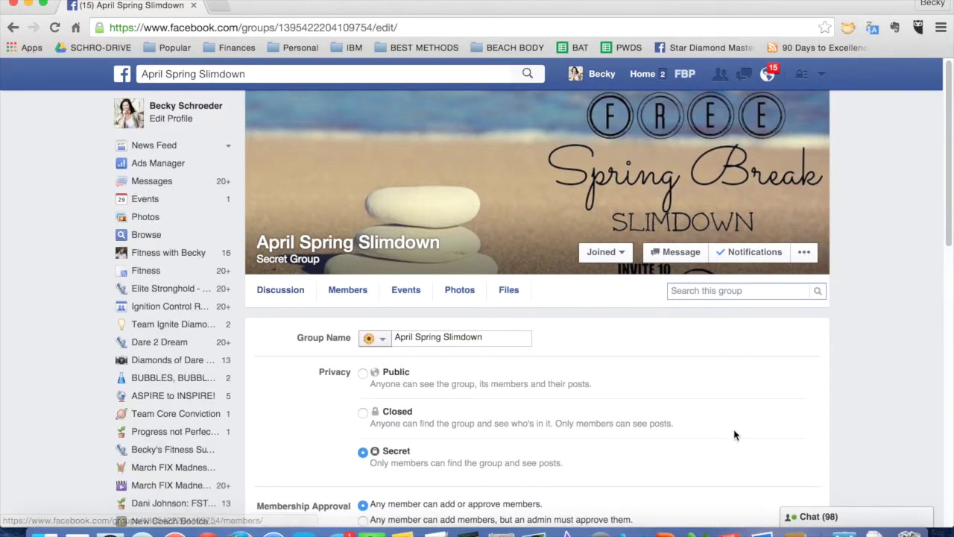
scroll(734, 435, down, 5)
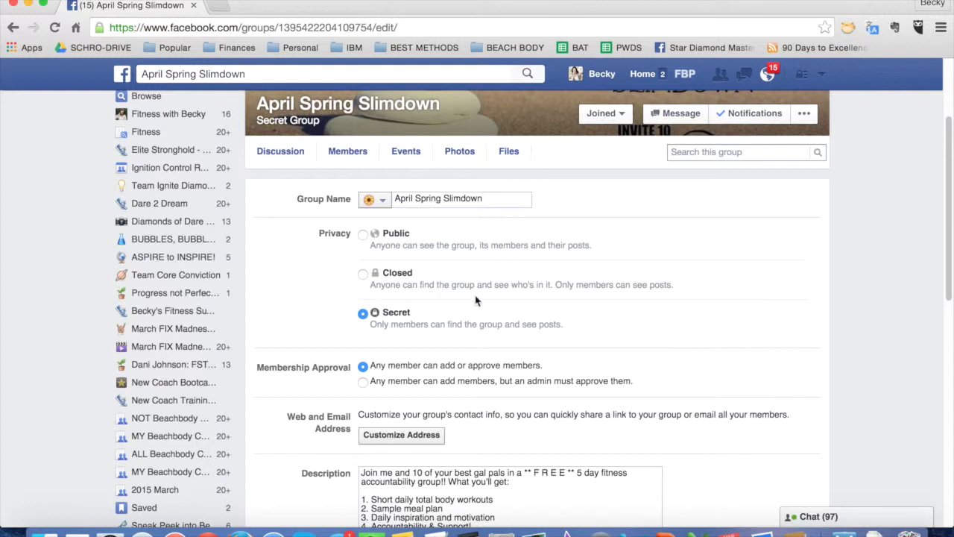
scroll(686, 346, down, 1)
scroll(686, 346, down, 8)
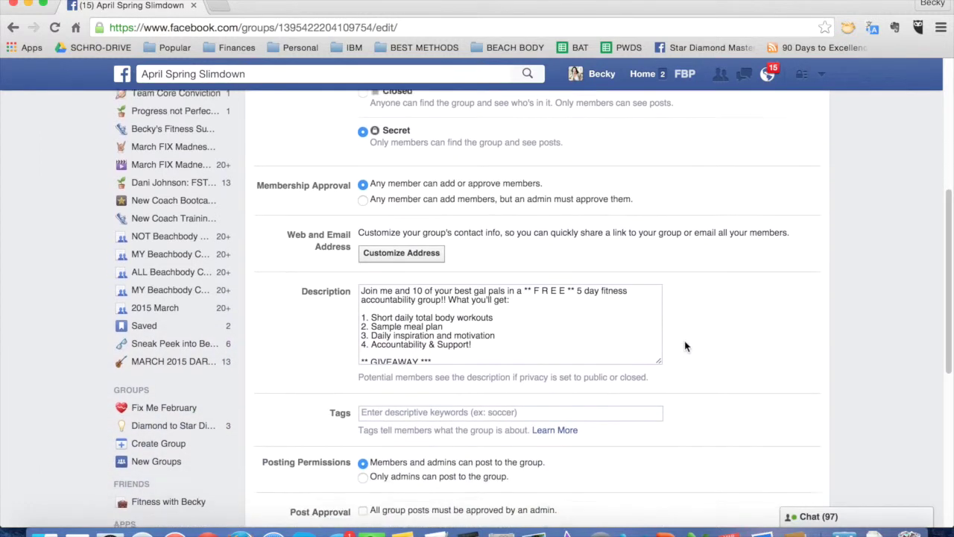
scroll(686, 346, down, 1)
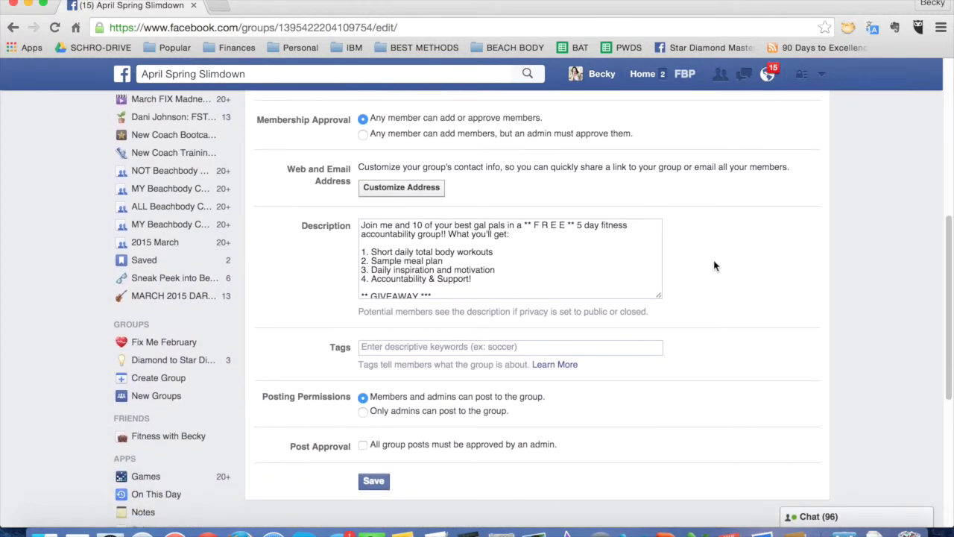
click(362, 135)
scroll(760, 302, down, 2)
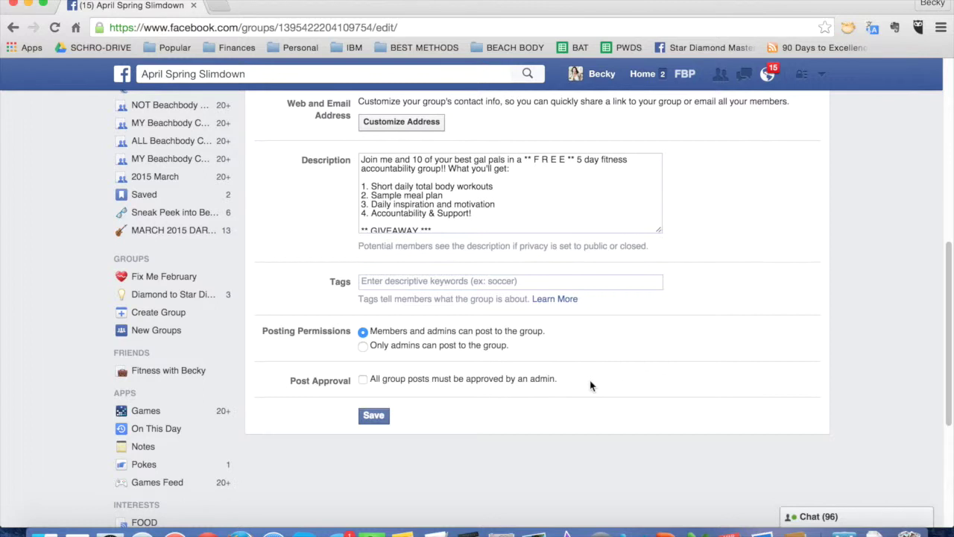
click(374, 415)
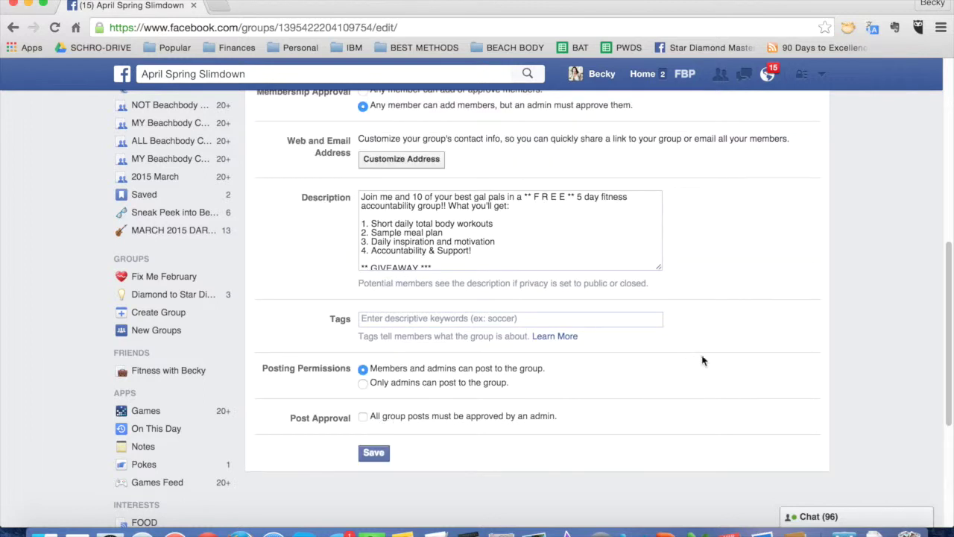
click(373, 455)
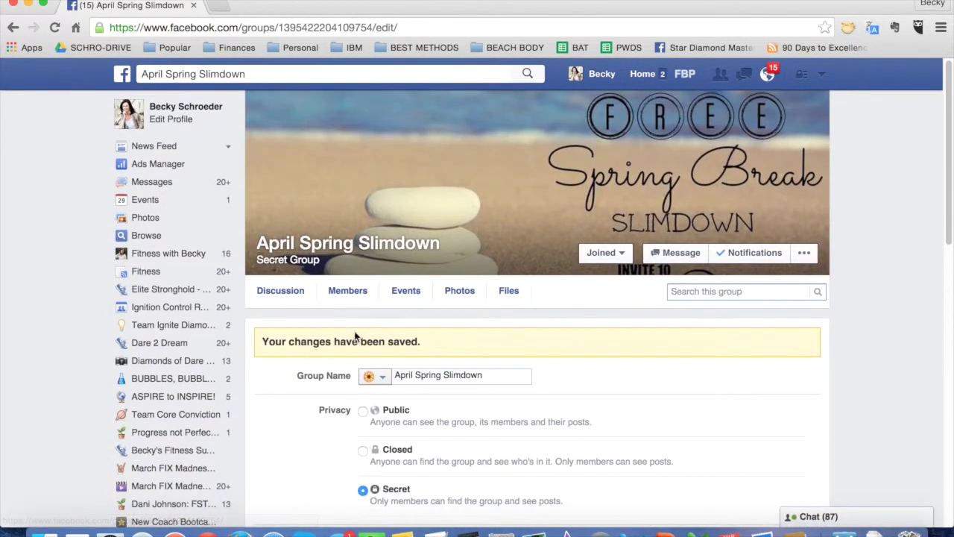
click(278, 297)
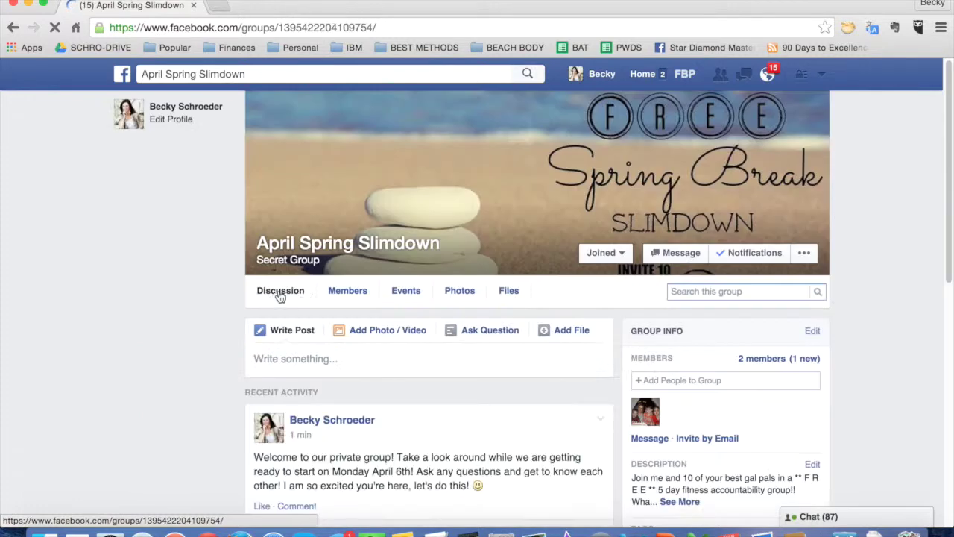